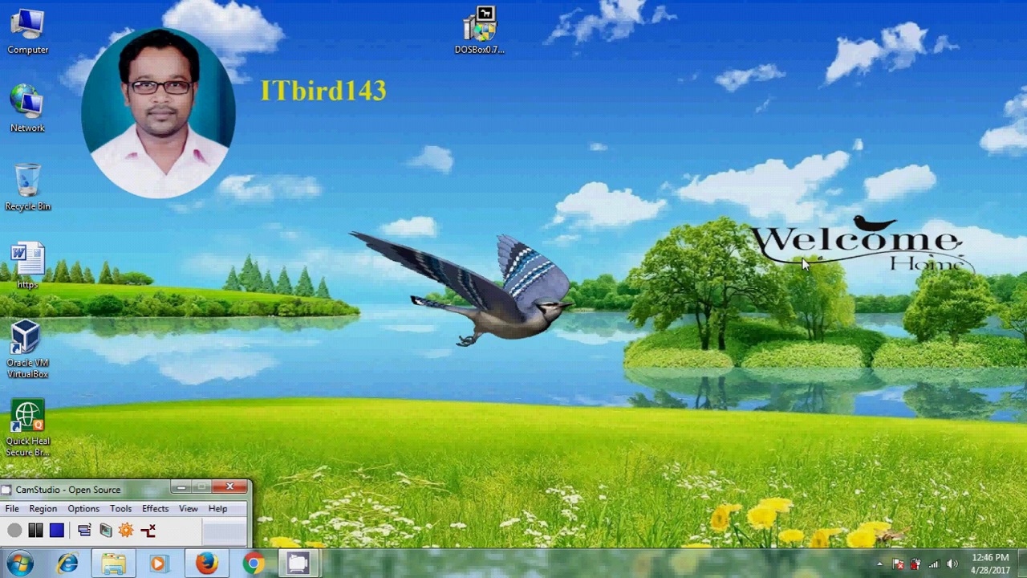
Step: Bring Firefox back up and switch to the 'Turbo C++ for Windows 7' download tab
left_click(207, 564)
left_click(240, 38)
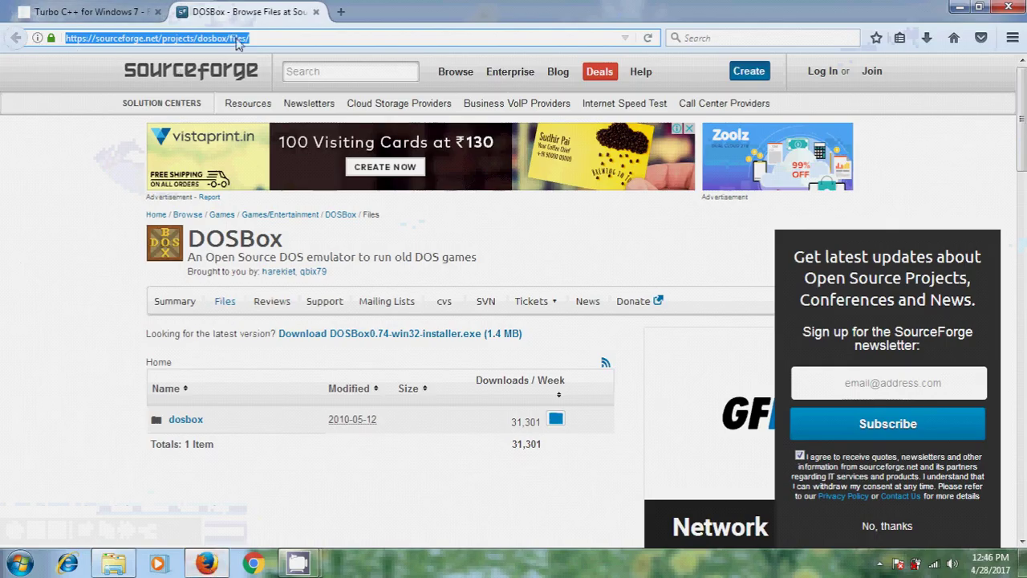
left_click(329, 38)
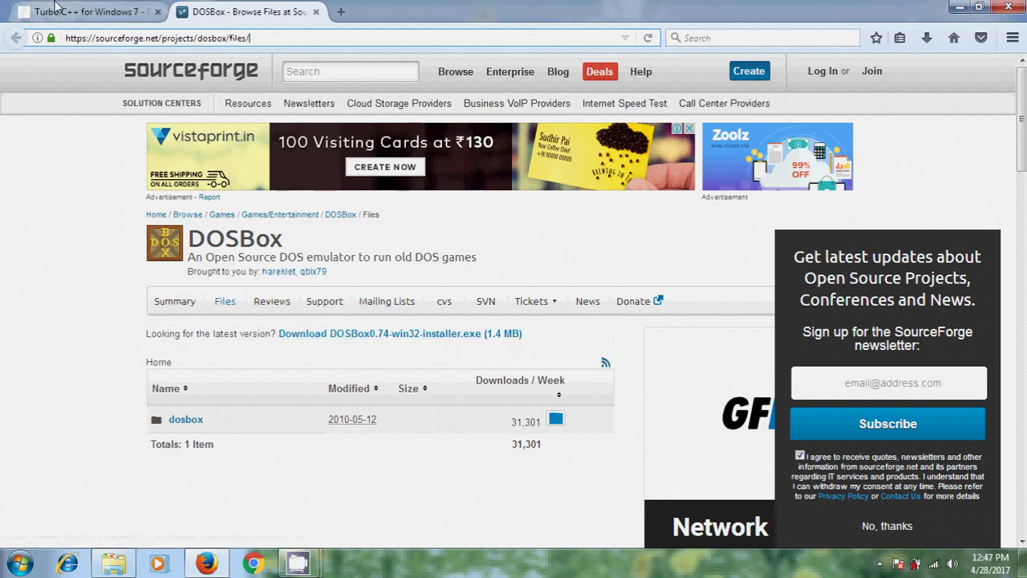
left_click(105, 11)
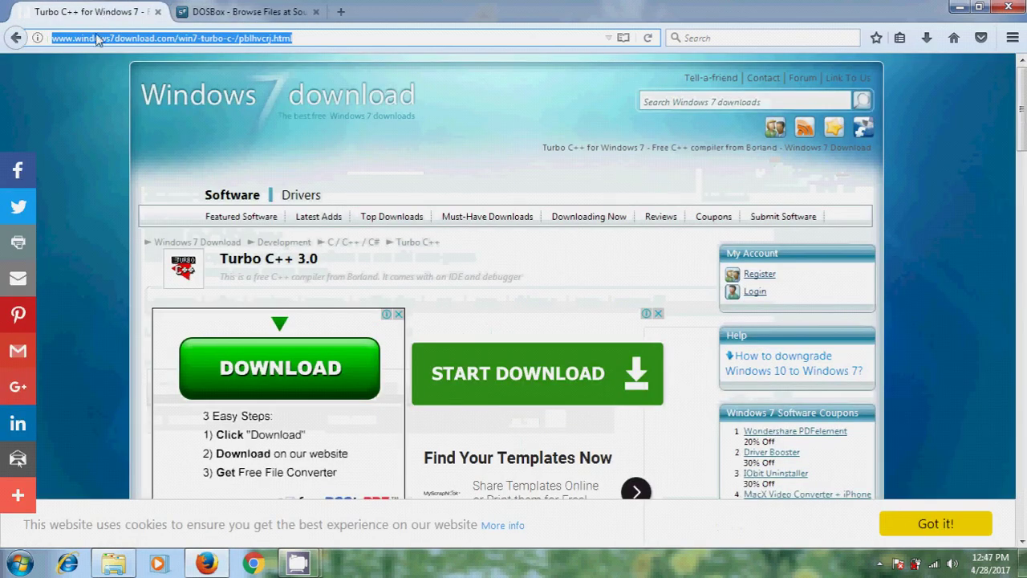
Step: Download Turbo C++ 3.0 from the page, then minimize Firefox to reveal the desktop
left_click(391, 37)
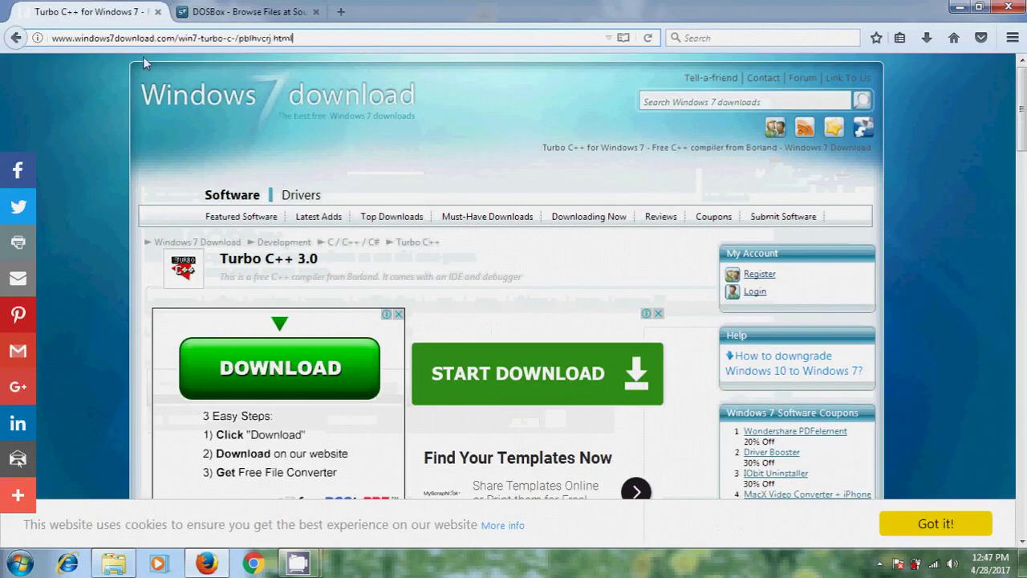
left_click(284, 65)
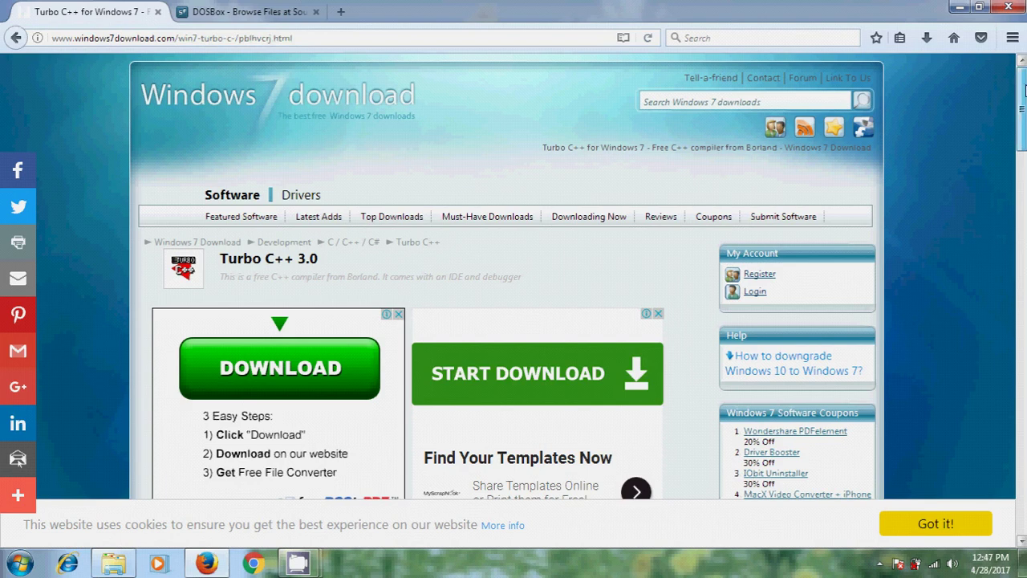
scroll(284, 65, "down", 3)
scroll(43, 457, "down", 7)
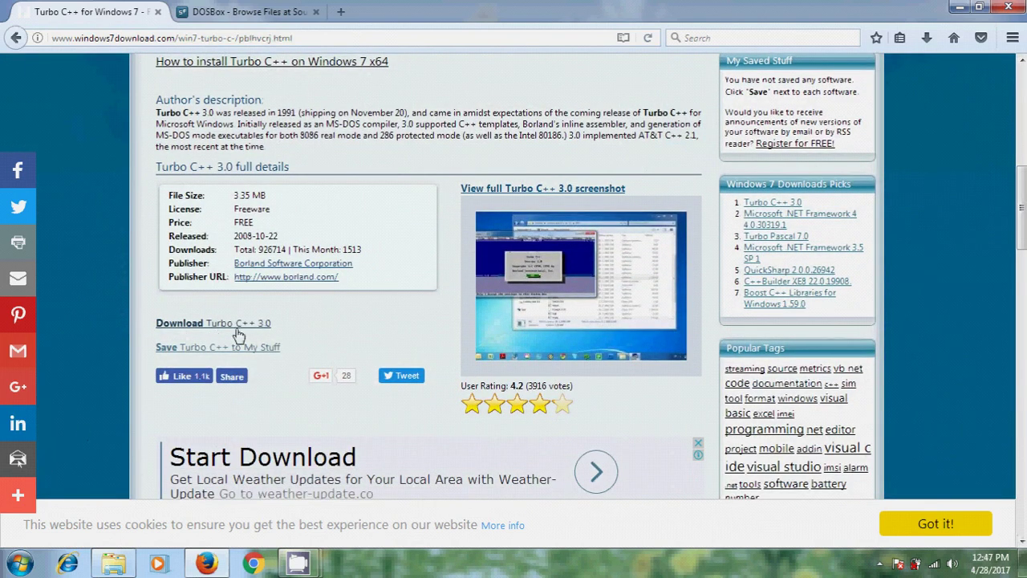
left_click(264, 329)
left_click(959, 10)
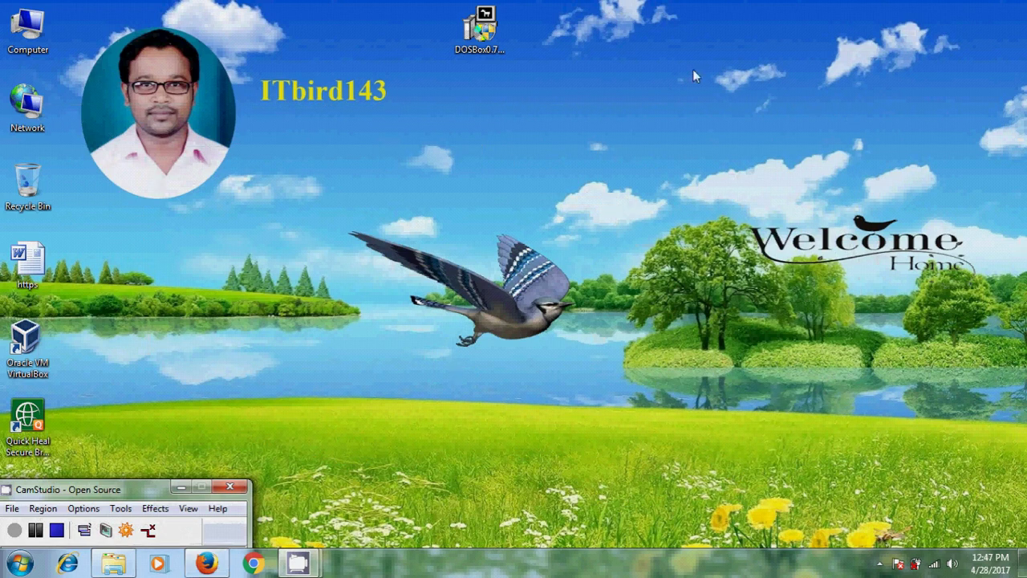
Step: Run the DOSBox 0.74 installer with default components and folder, then close it
double_click(491, 35)
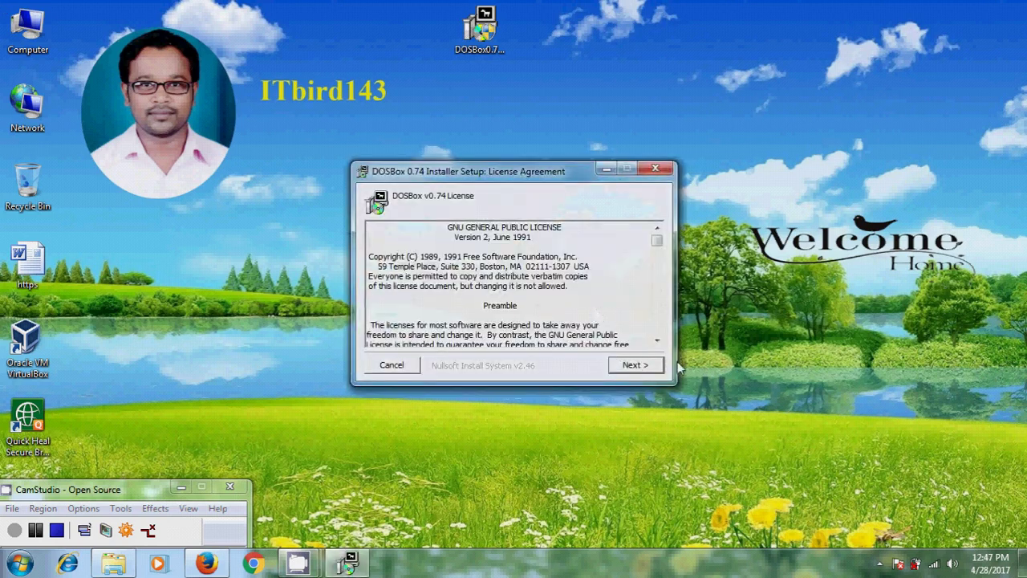
left_click(634, 367)
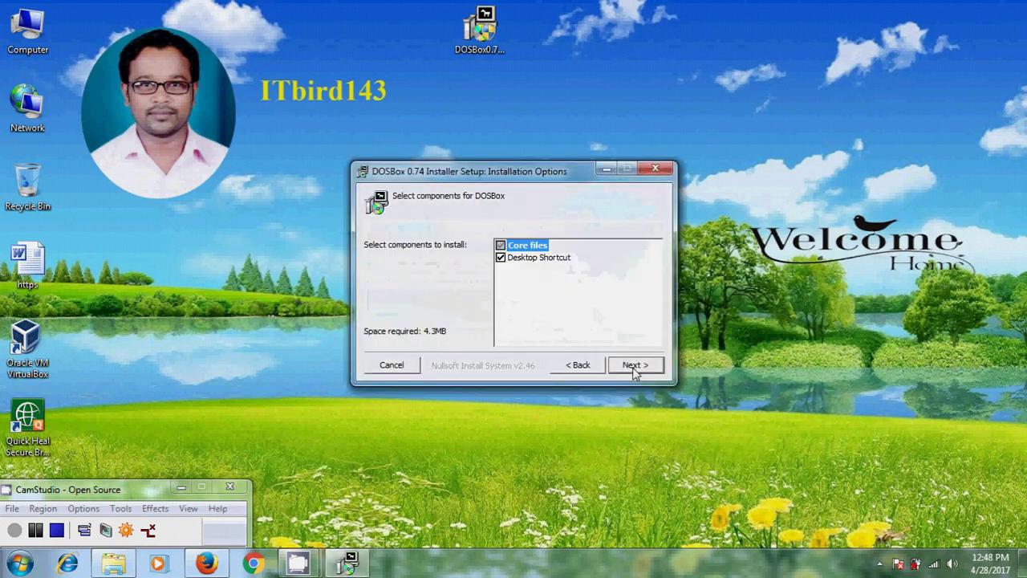
left_click(635, 366)
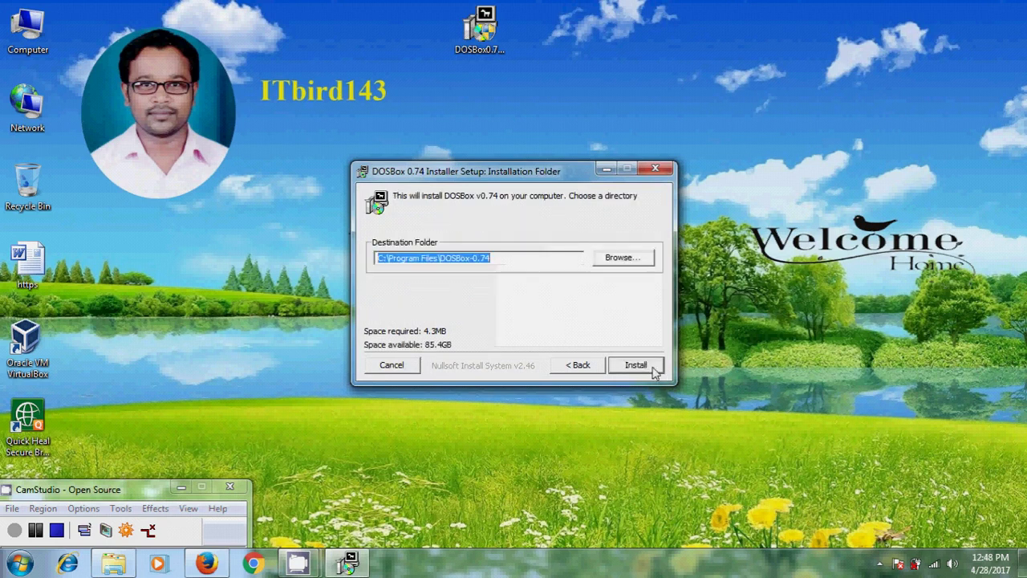
left_click(655, 369)
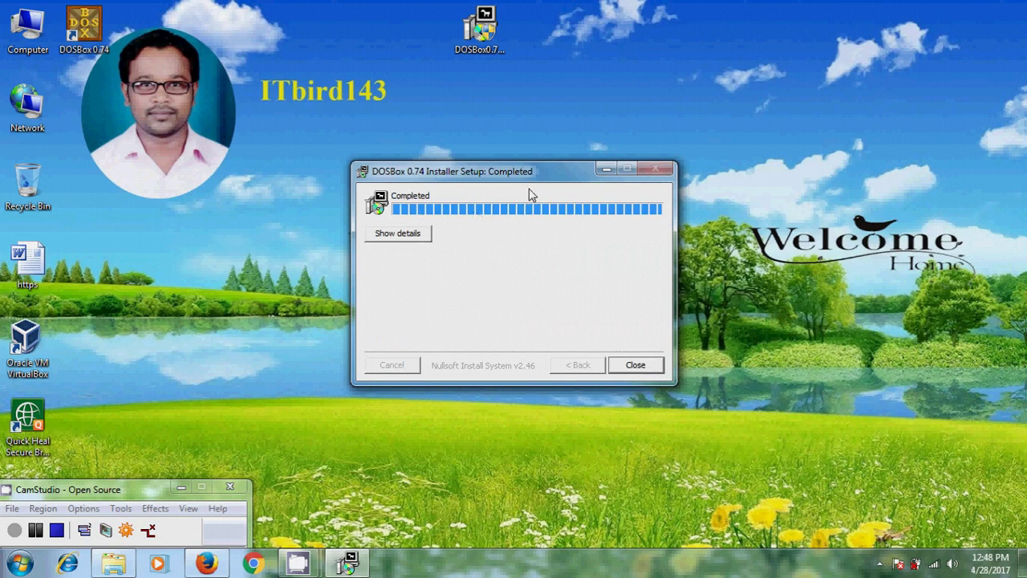
left_click(654, 365)
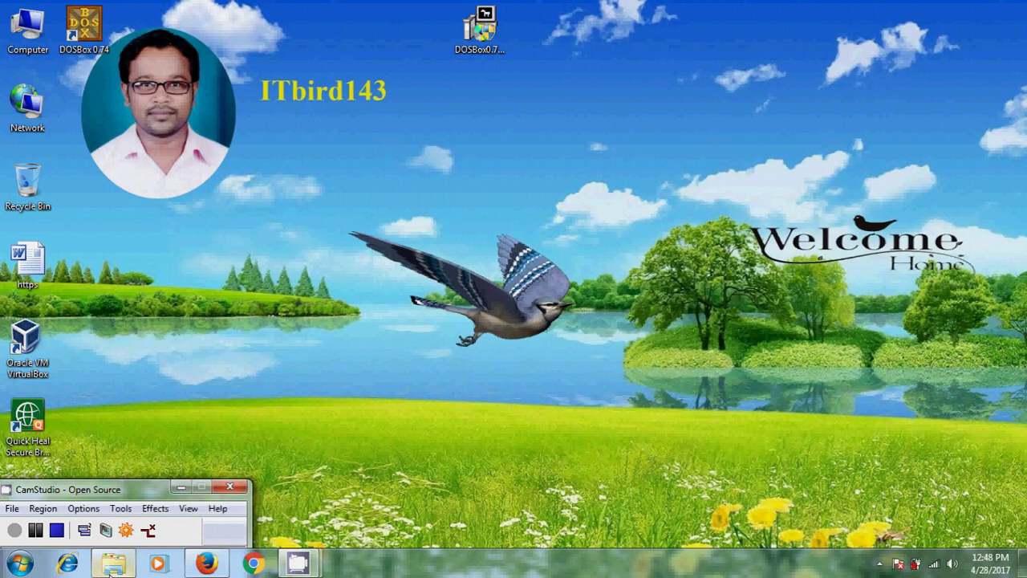
Step: Extract the turboc archive on Local Disk (D:) into a turboc folder
left_click(112, 564)
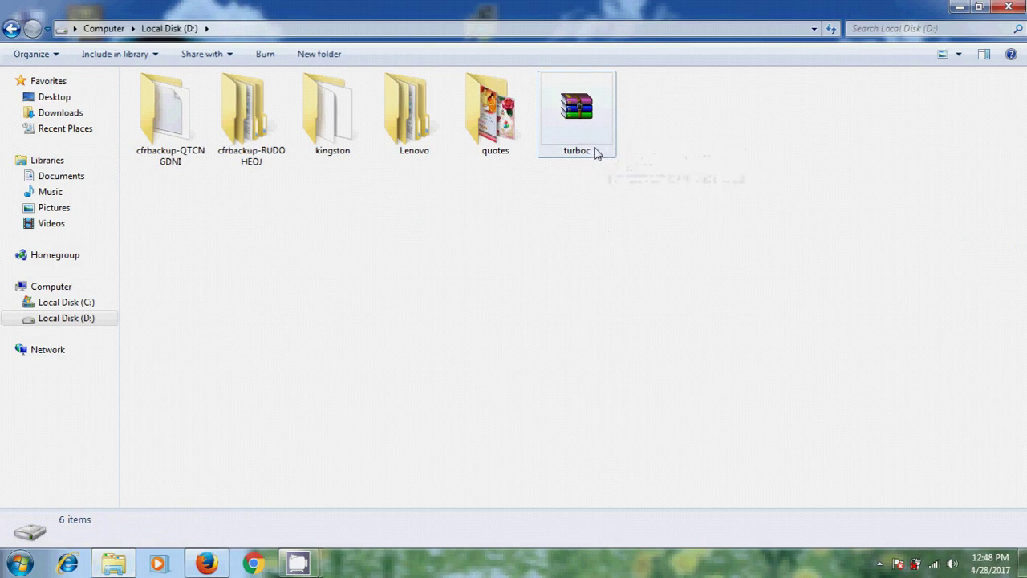
left_click(585, 139)
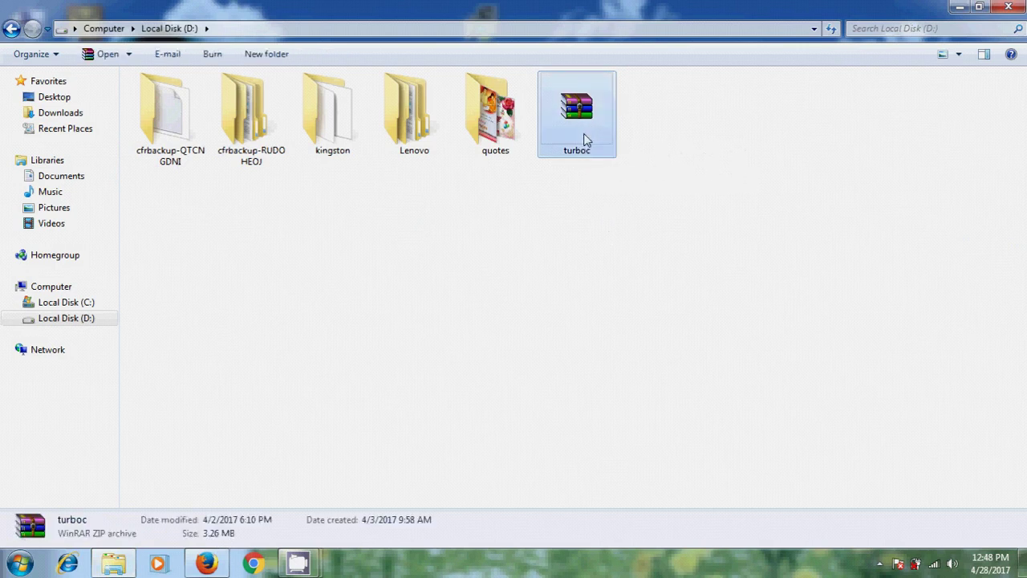
right_click(584, 139)
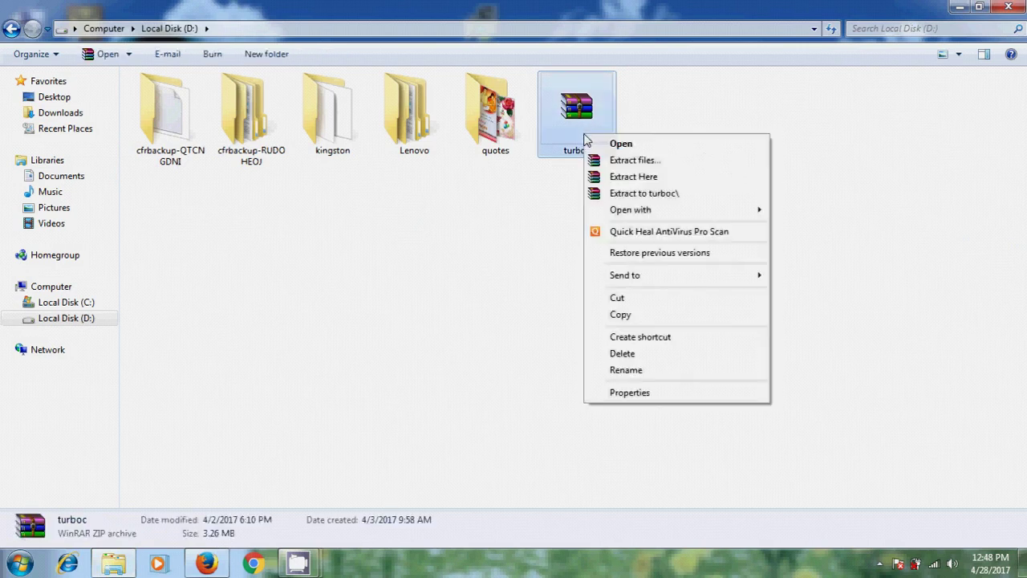
left_click(709, 197)
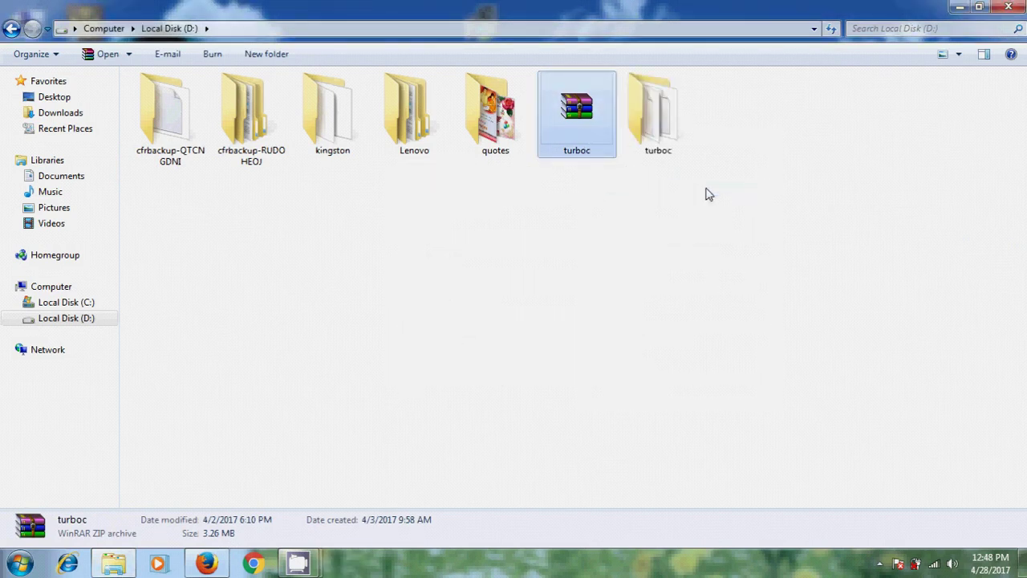
Step: Open the extracted turboc folder to view its 35 files, then close Explorer
double_click(660, 116)
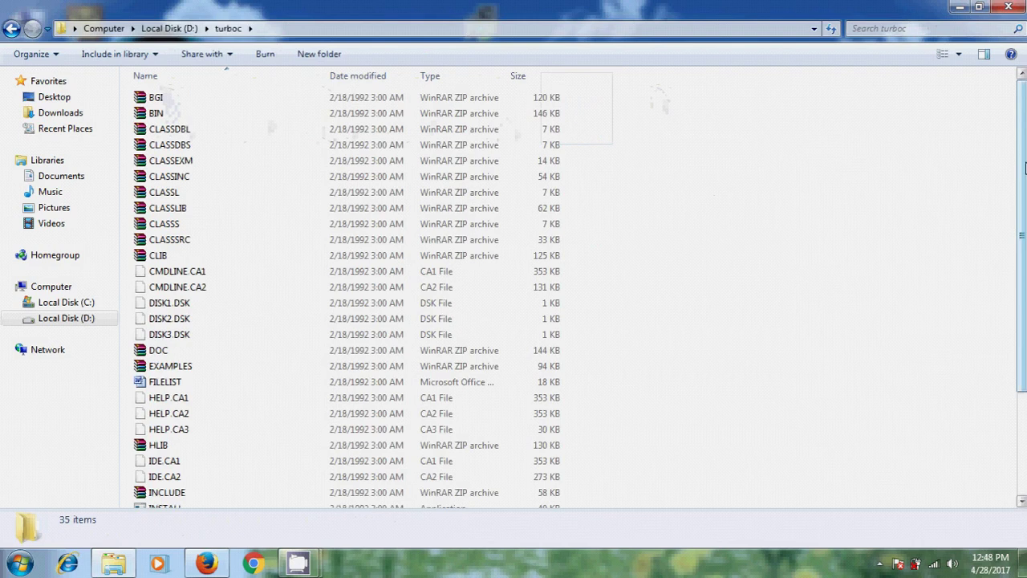
scroll(1026, 167, "down", 3)
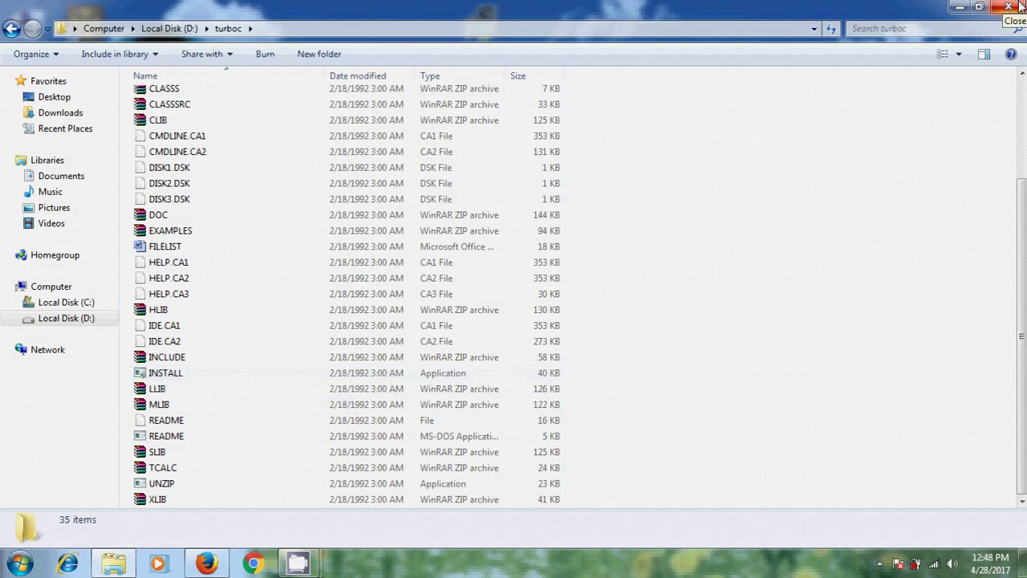
left_click(952, 10)
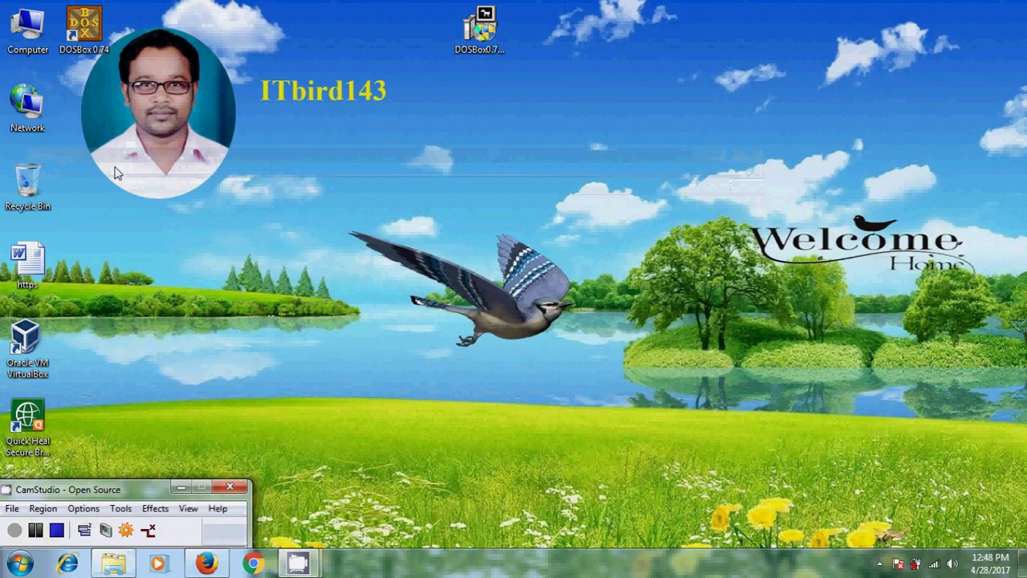
Step: Launch DOSBox and mount the real D:\ drive as drive D
double_click(84, 28)
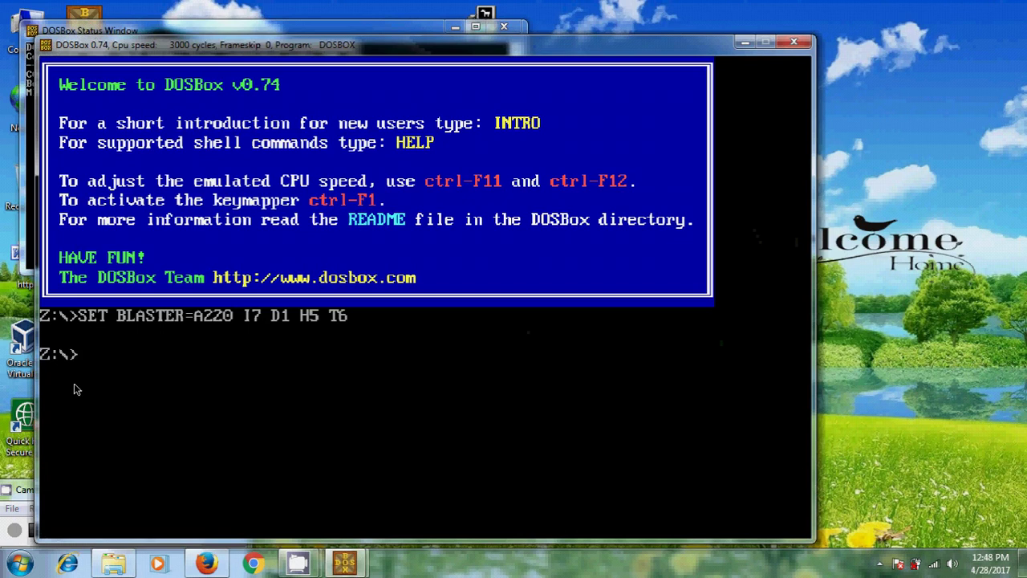
type("ount")
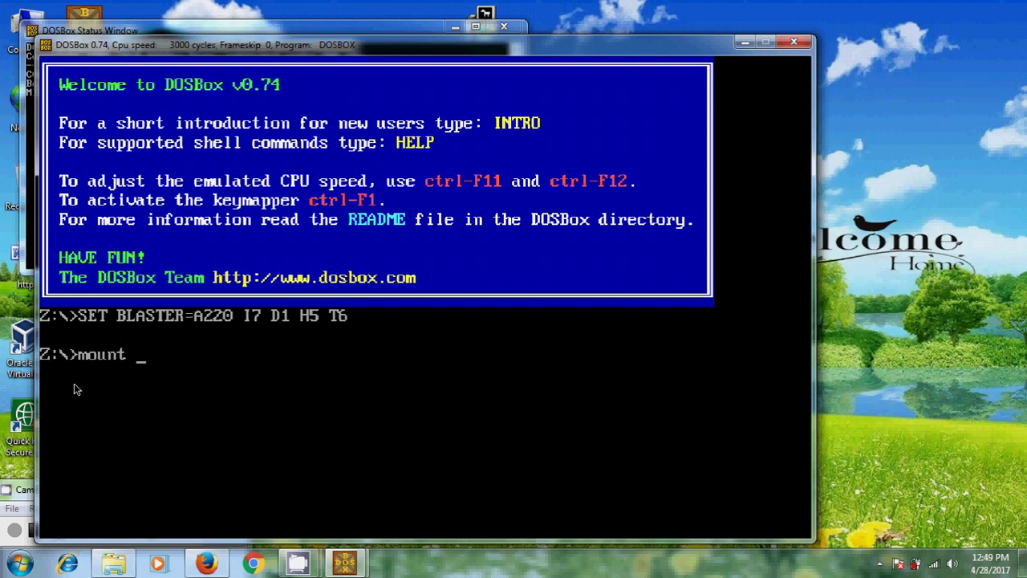
type(" d d:\\")
key("Return")
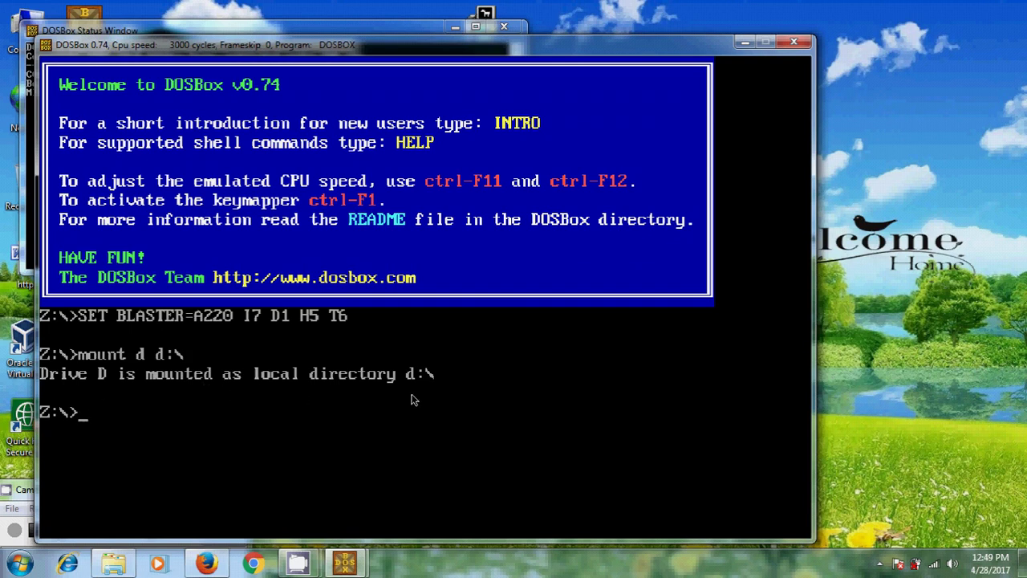
Step: Switch to drive D, enter the turboc folder and run install
type("d:")
key("Return")
type("cd t")
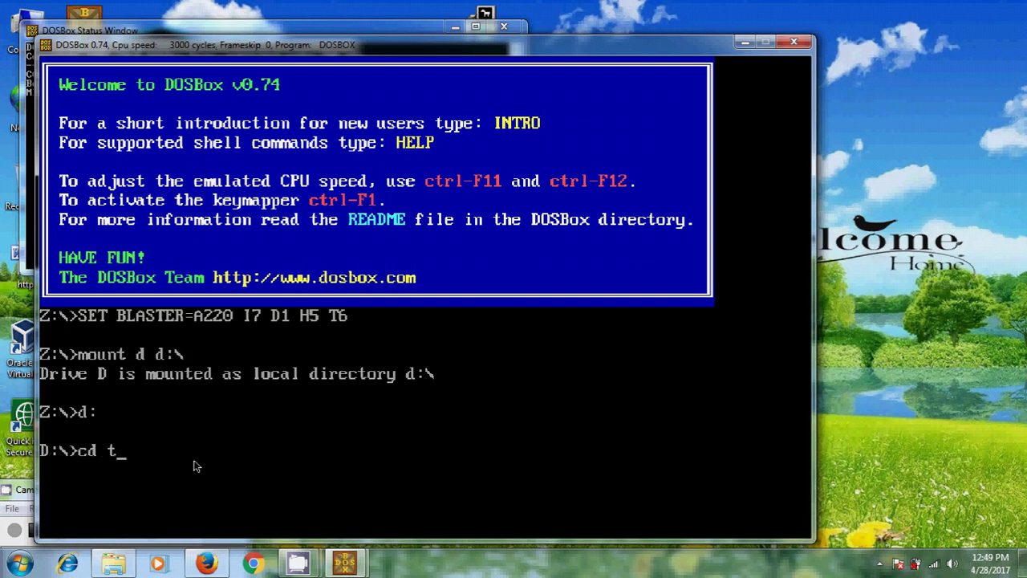
type("urboc")
key("Return")
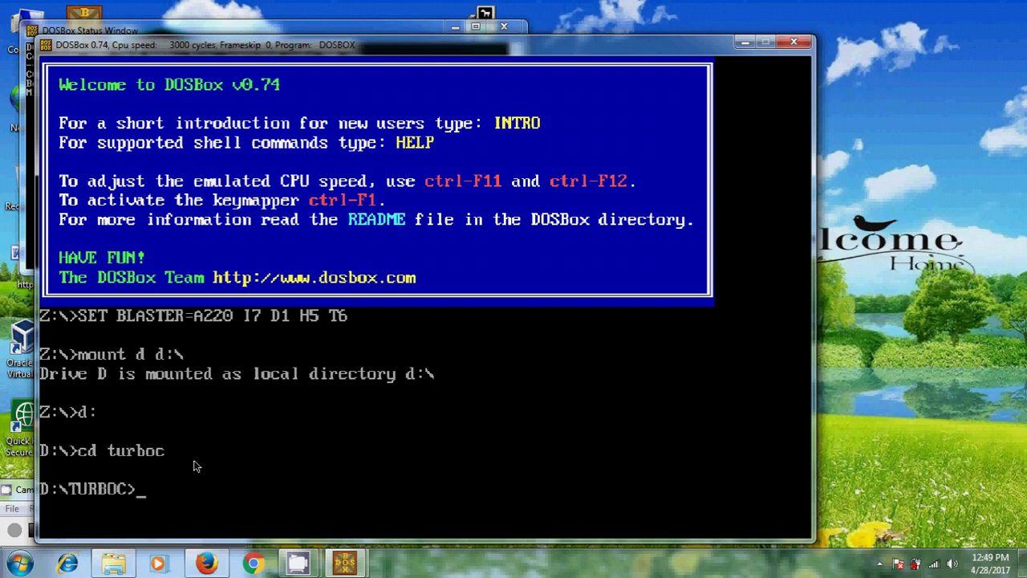
type("install")
key("Return")
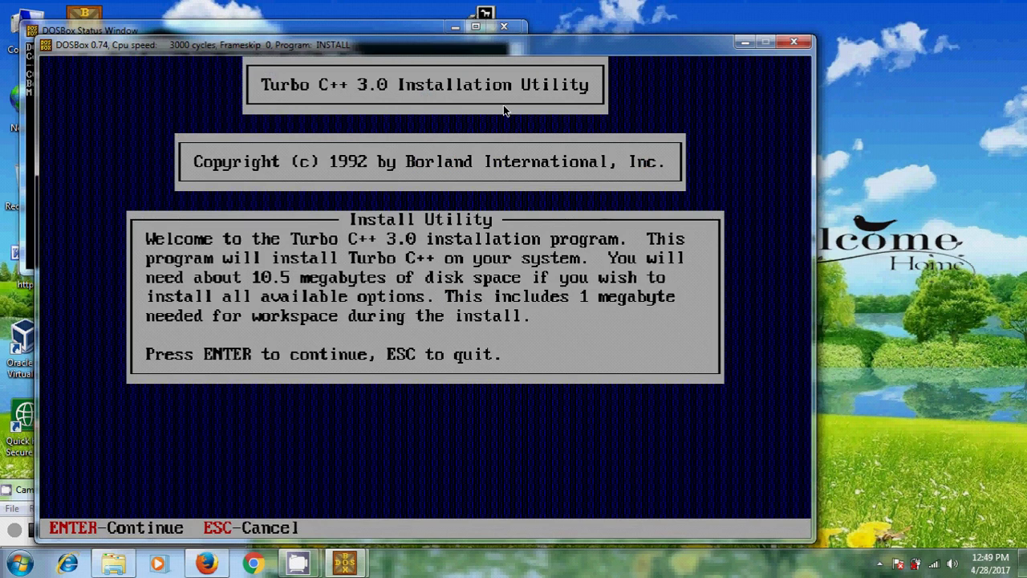
Step: Install Turbo C++ 3.0 from source drive D, path \TURBOC, into D:\TC
key("Return")
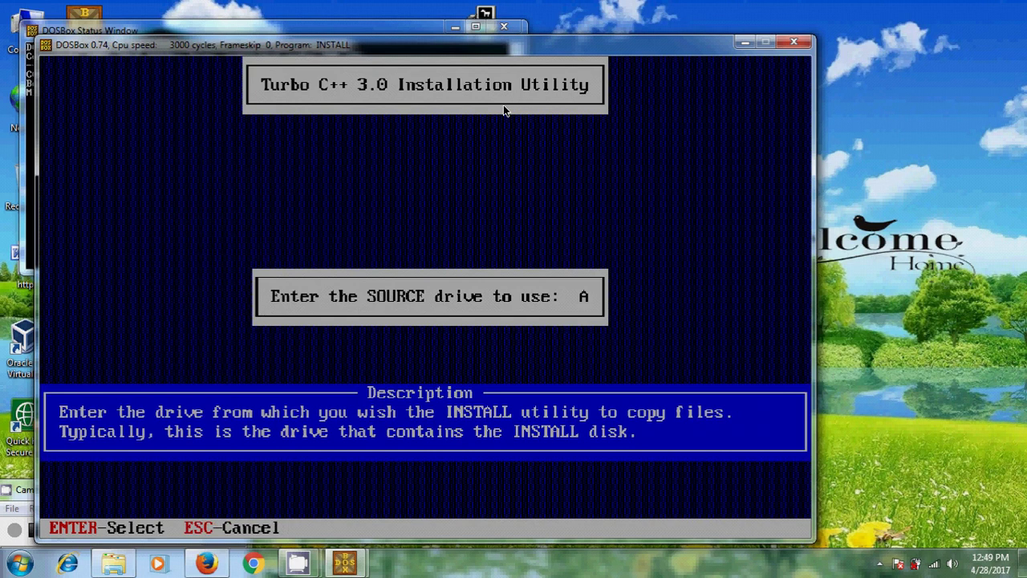
type("d")
key("Return")
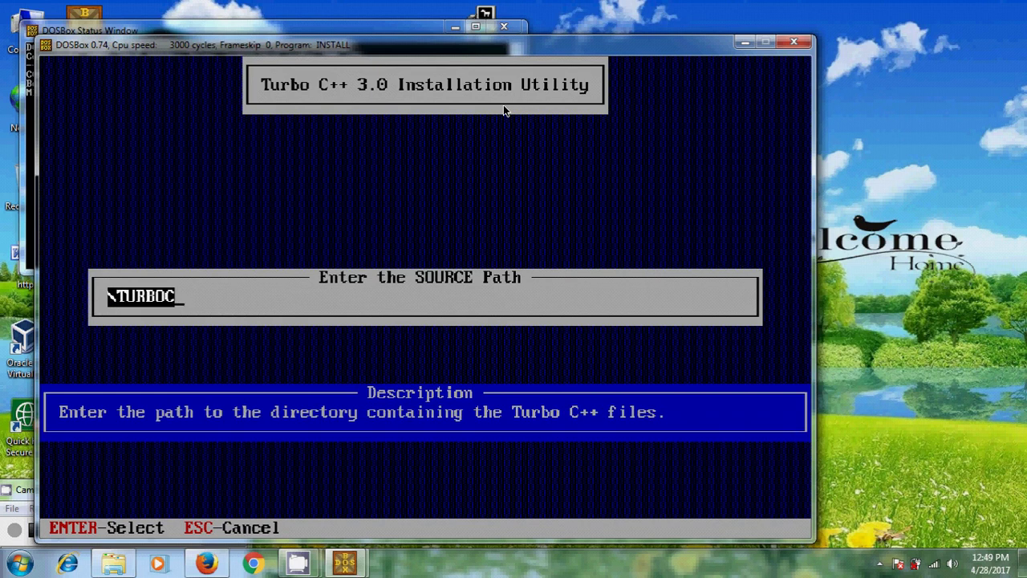
key("Return")
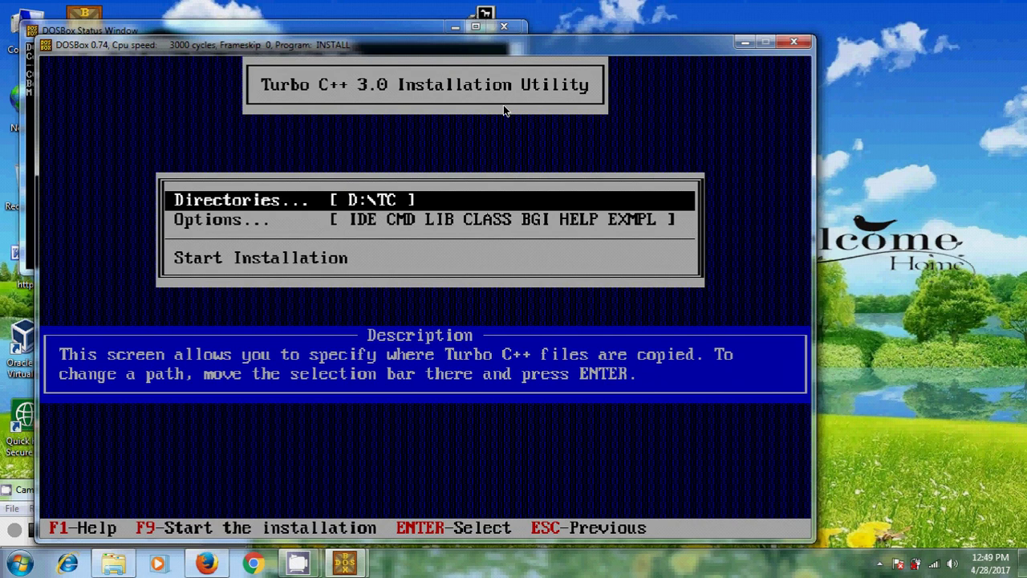
key("F9")
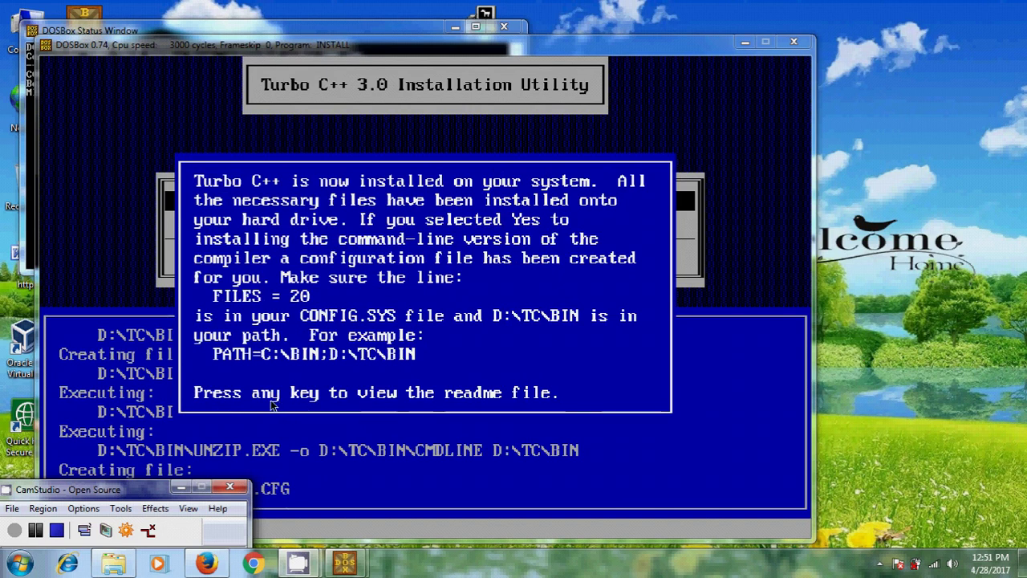
Step: Dismiss the completion message, close the Turbo C++ README, and quit DOSBox with exit
left_click(460, 410)
key("Return")
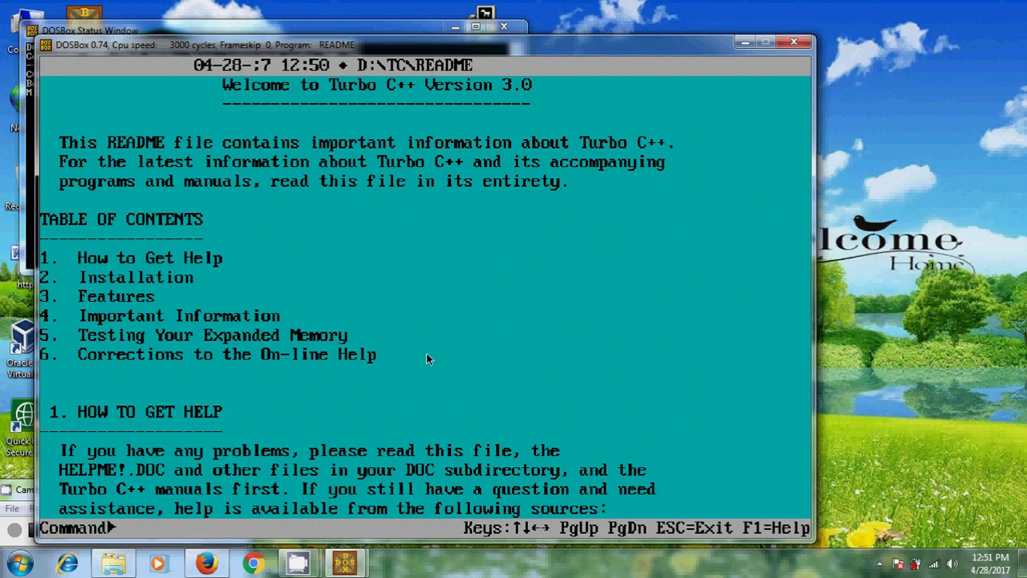
key("Escape")
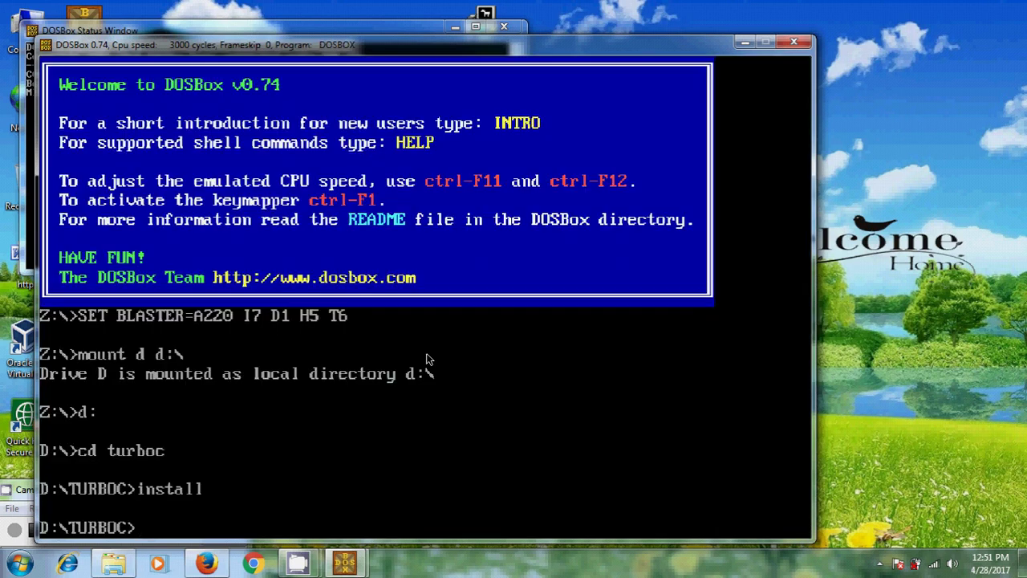
type("exit")
key("Return")
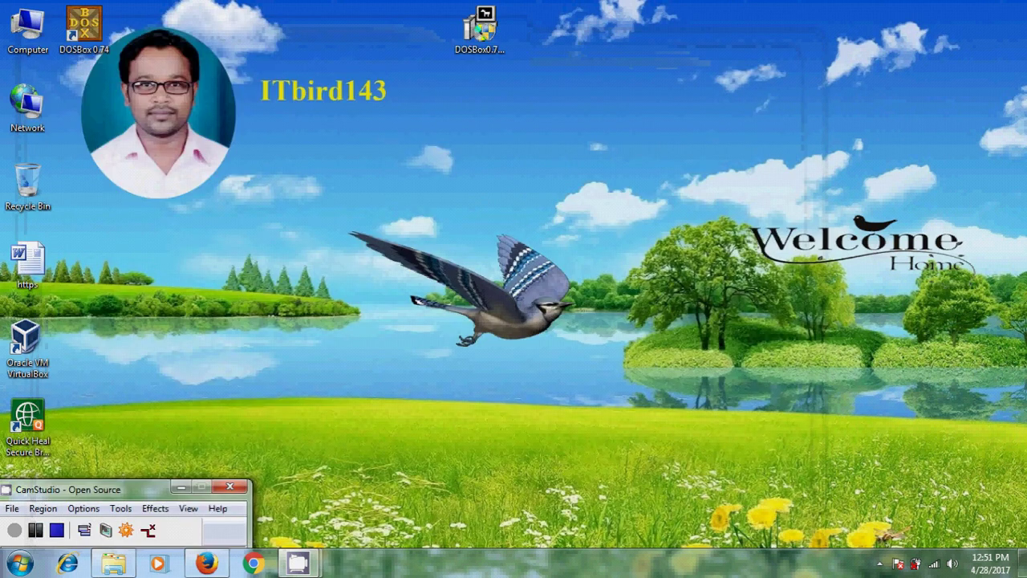
double_click(22, 36)
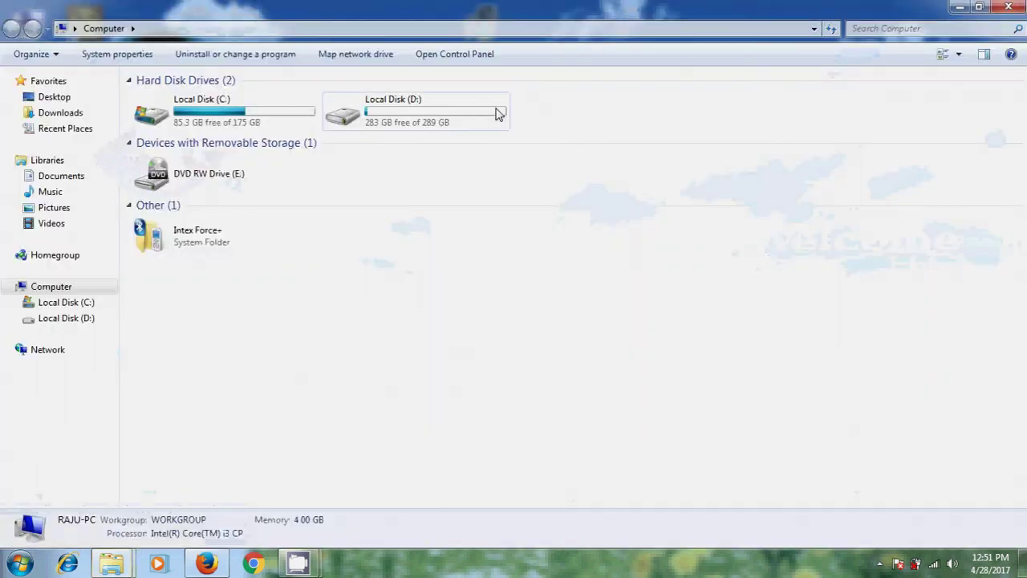
double_click(484, 120)
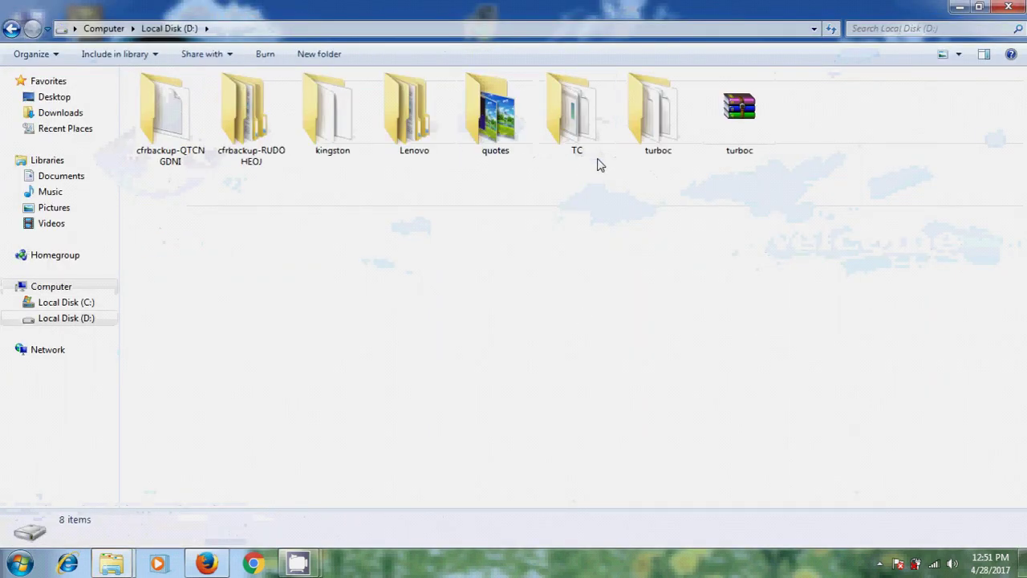
mouse_move(598, 158)
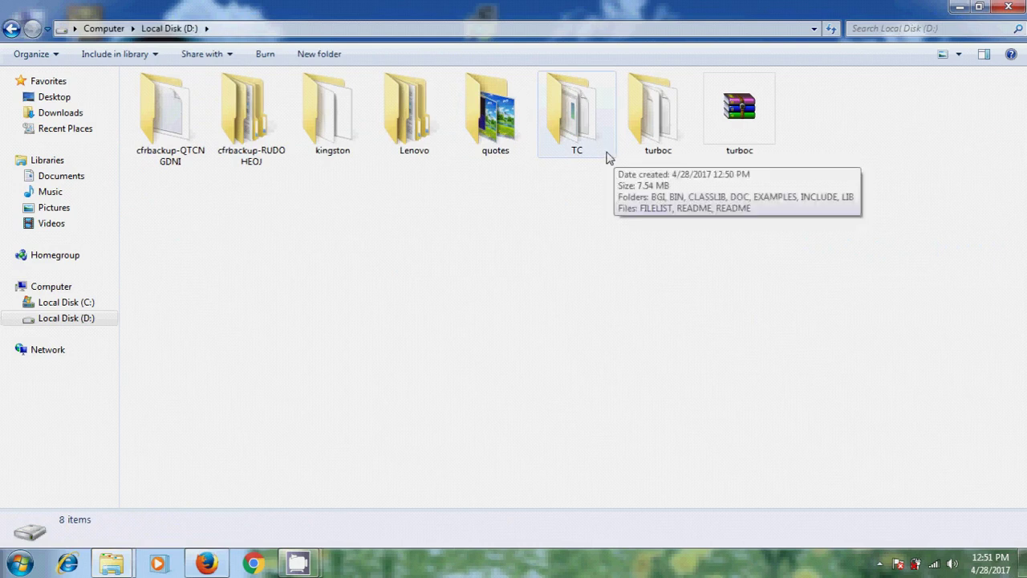
double_click(596, 153)
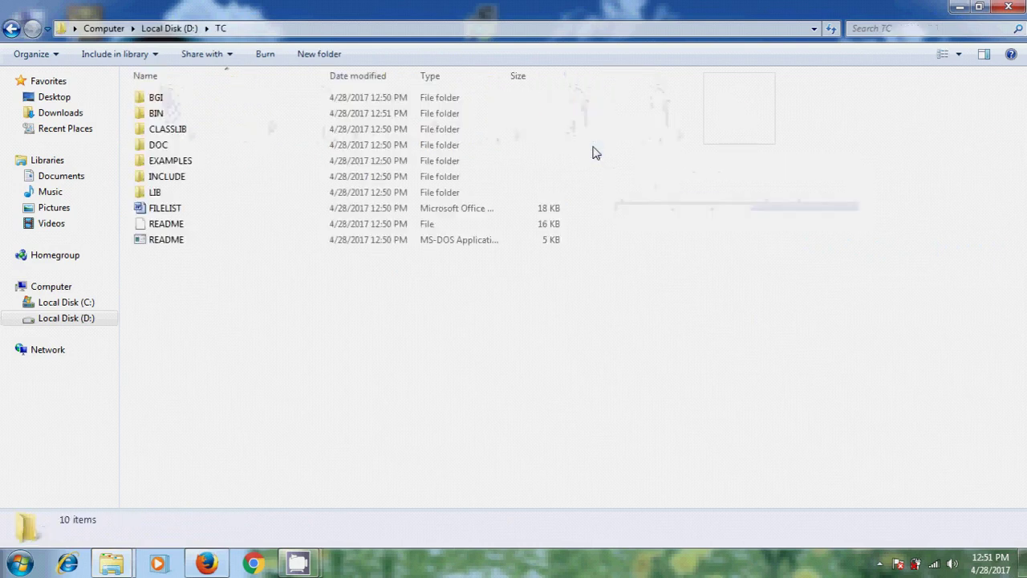
left_click(1009, 7)
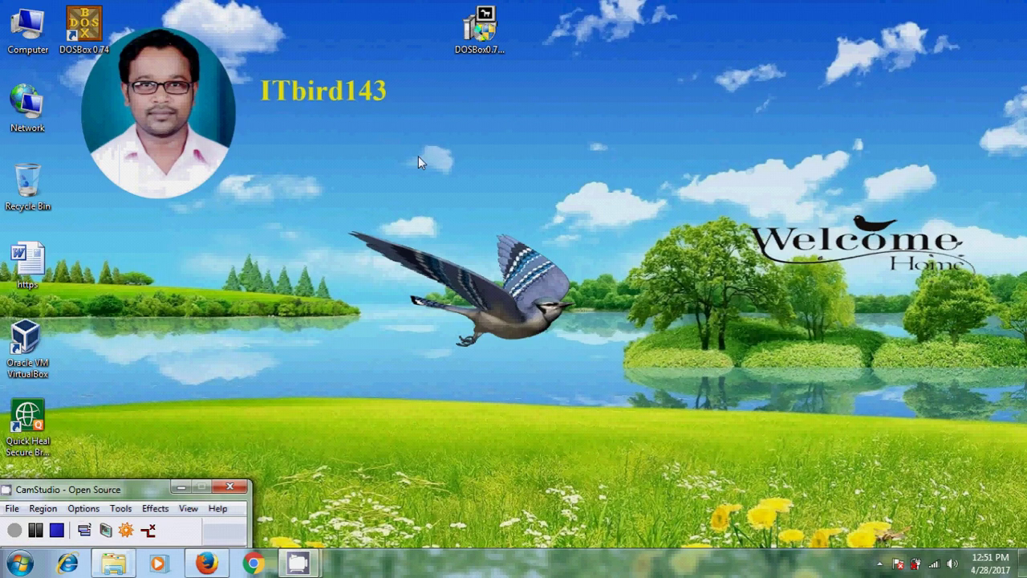